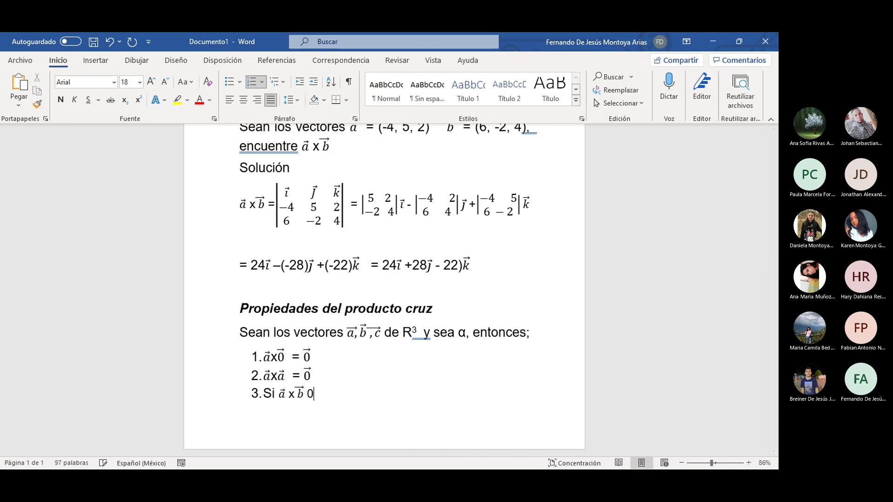
# - Complete the equation in property 3 as a⃗ x b⃗ = 0⃗, reusing the zero vector from property 2
pyautogui.press('BackSpace')
pyautogui.write('=')
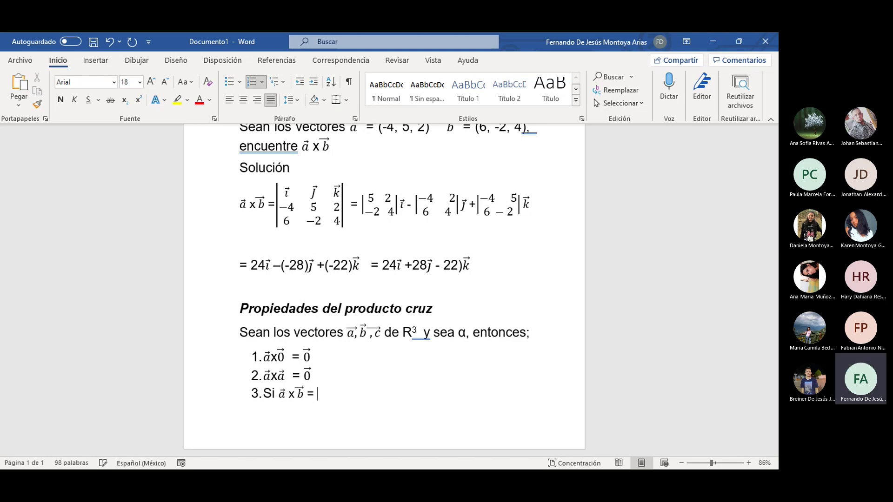
pyautogui.doubleClick(308, 375)
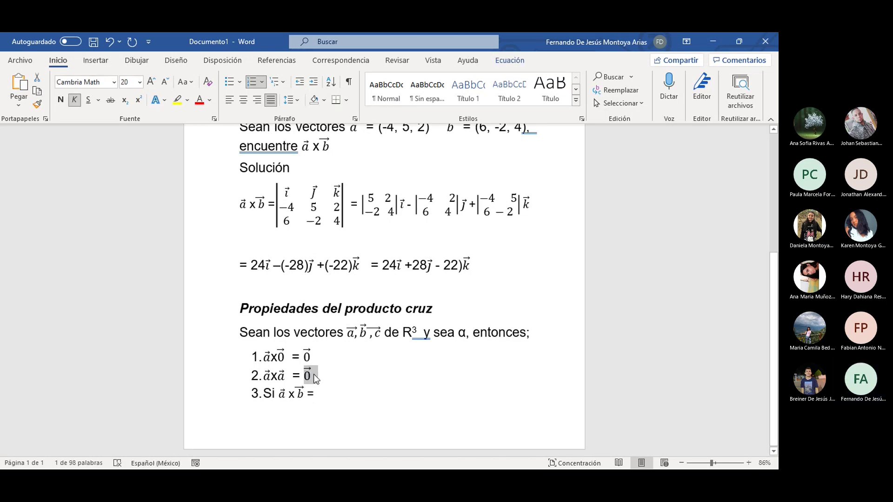
pyautogui.click(322, 393)
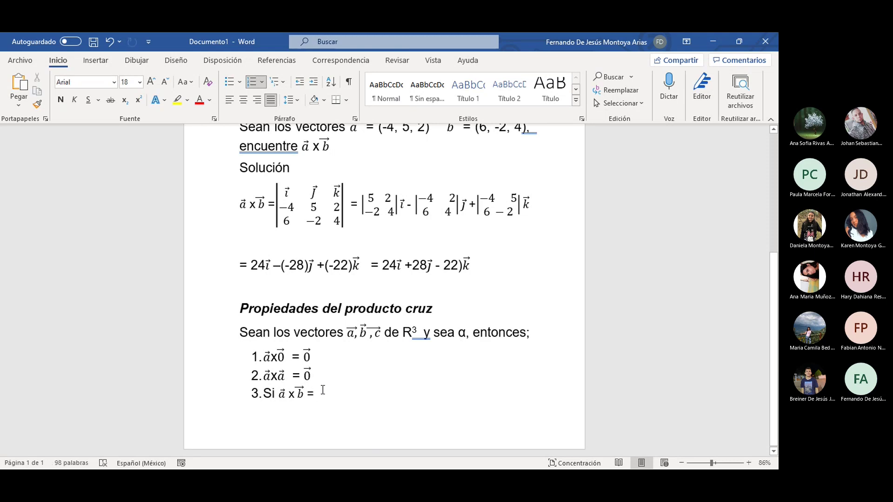
pyautogui.hotkey('ctrl', 'v')
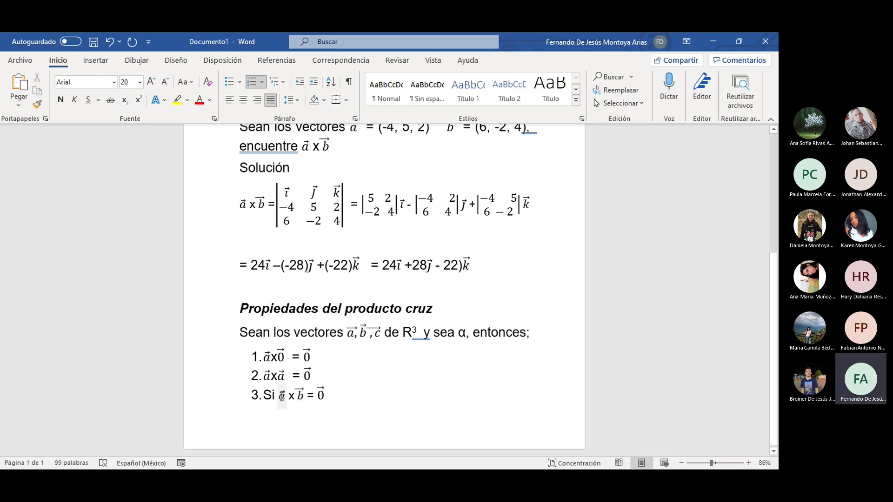
# - Add a⃗||b⃗ after the equation in property 3, made from a copy of its a⃗ x b⃗ expression
pyautogui.moveTo(281, 395); pyautogui.dragTo(302, 396)
pyautogui.hotkey('ctrl', 'c')
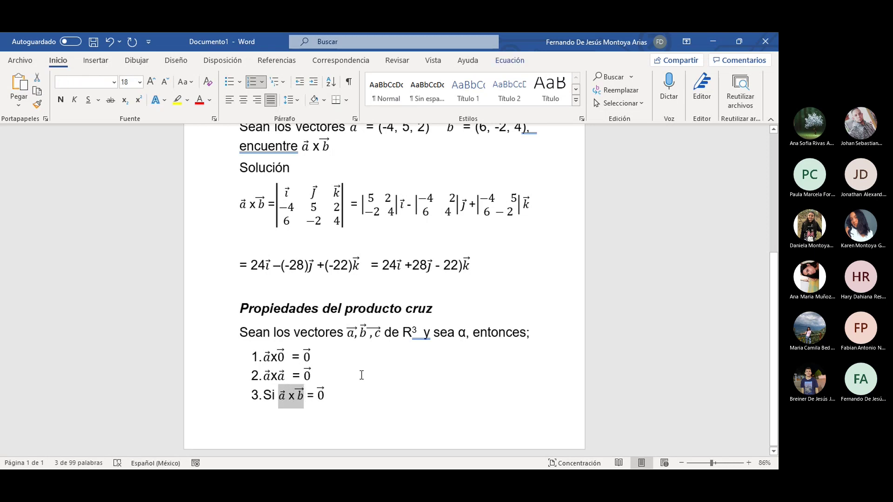
pyautogui.click(361, 395)
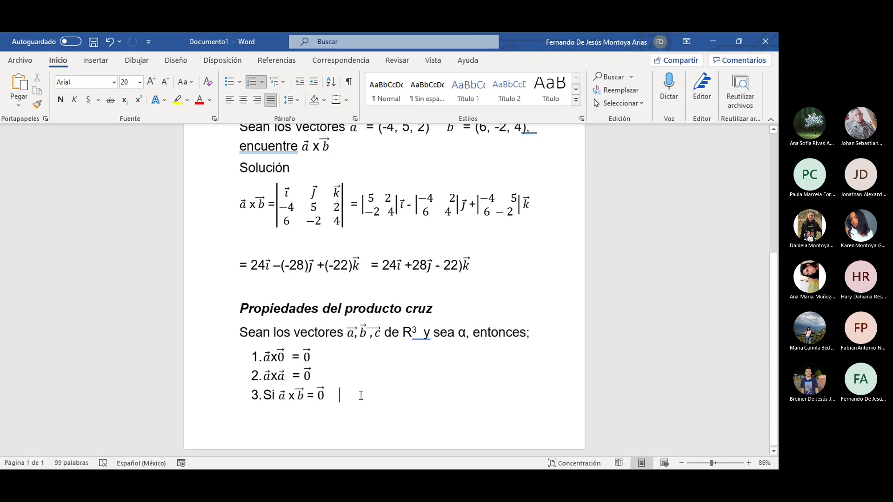
pyautogui.hotkey('ctrl', 'v')
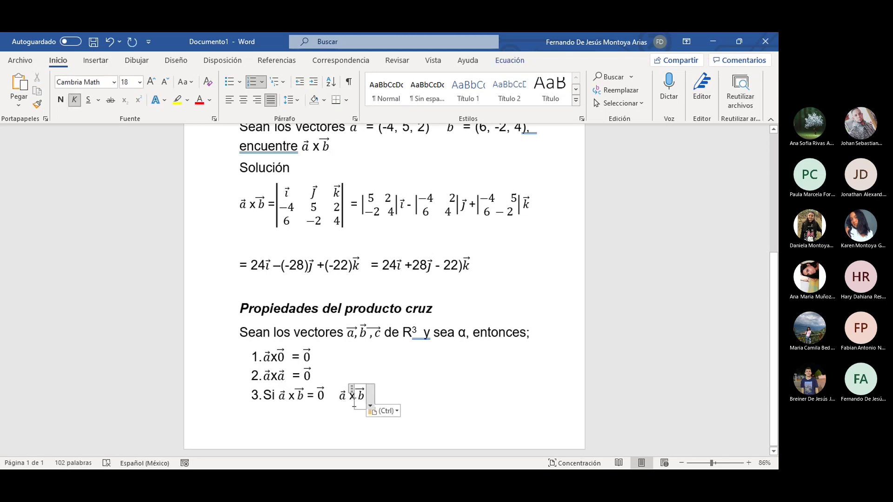
pyautogui.click(356, 396)
pyautogui.press('BackSpace')
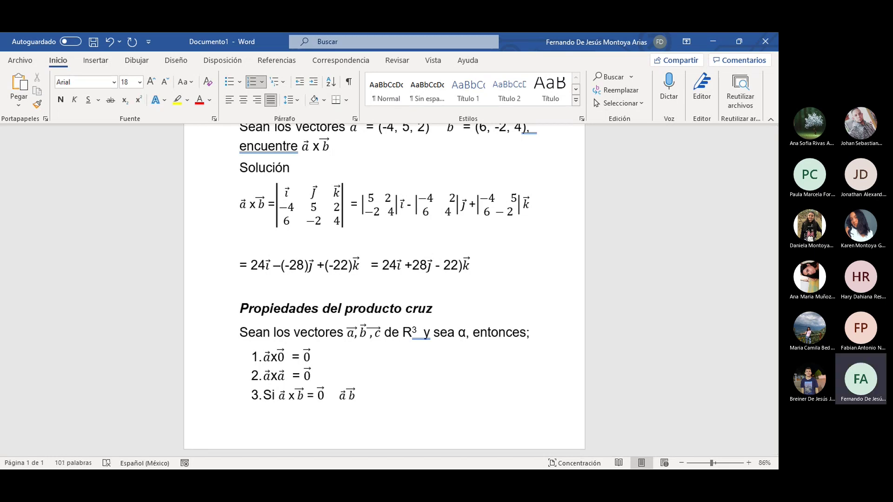
pyautogui.write('||')
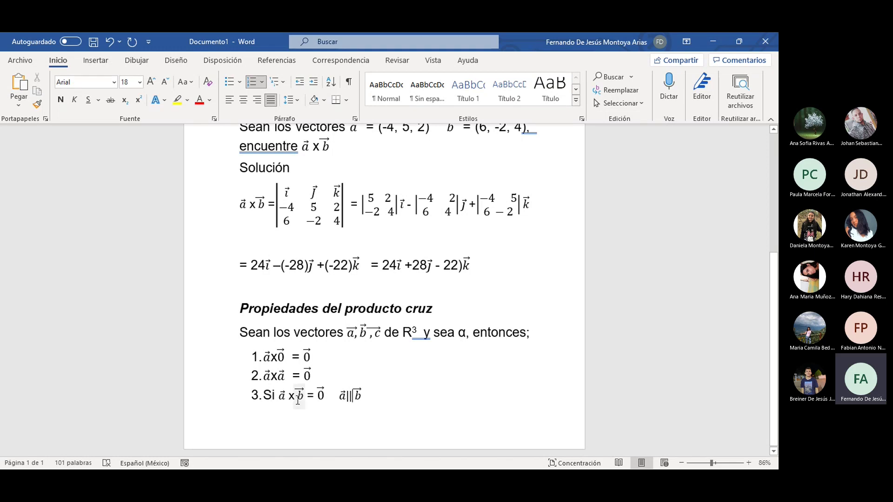
pyautogui.click(382, 401)
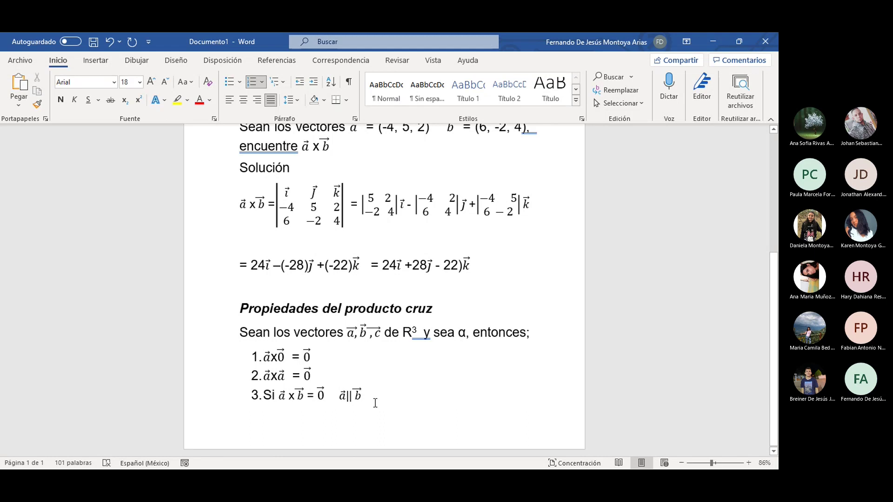
# - Add numbered property 4 starting with a⃗ x b⃗, and close up the spacing before b⃗ in a⃗||b⃗ of property 3
pyautogui.press('Return')
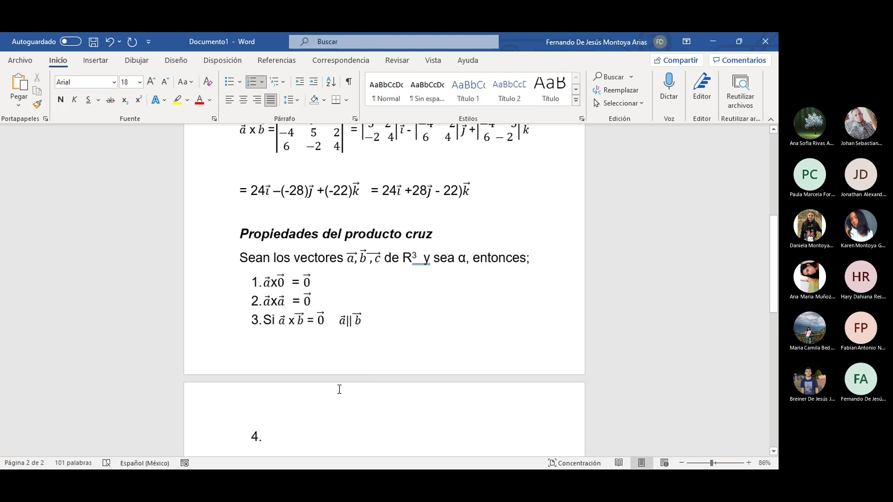
pyautogui.click(356, 322)
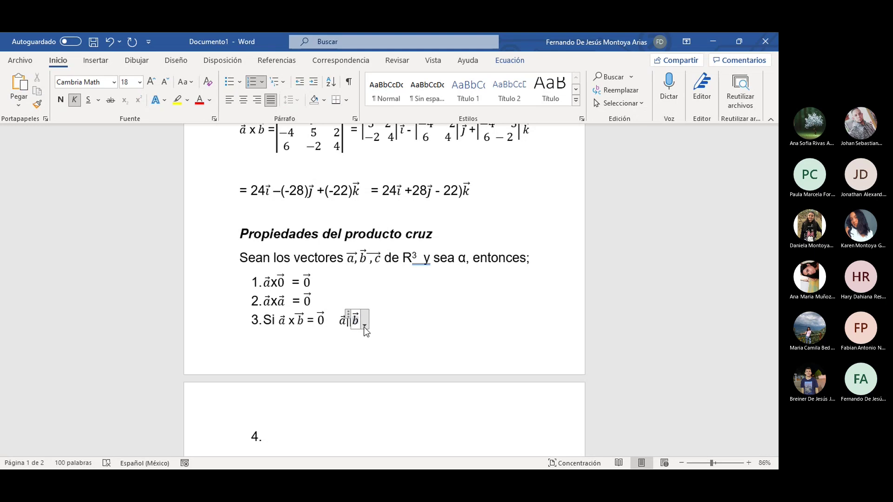
pyautogui.click(292, 439)
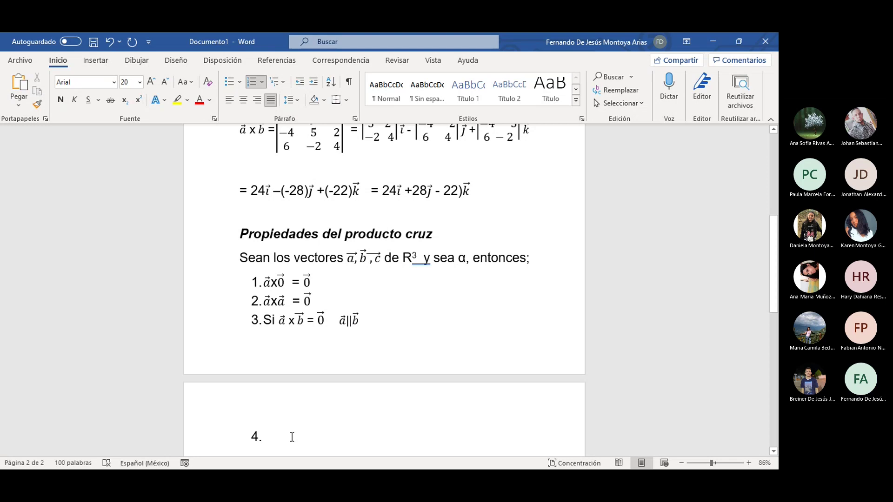
pyautogui.write('a⃗ x b⃗')
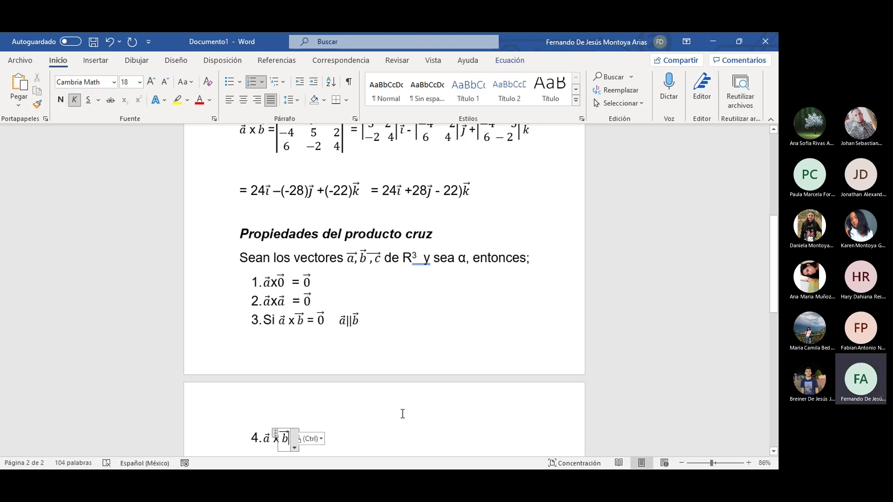
pyautogui.click(394, 421)
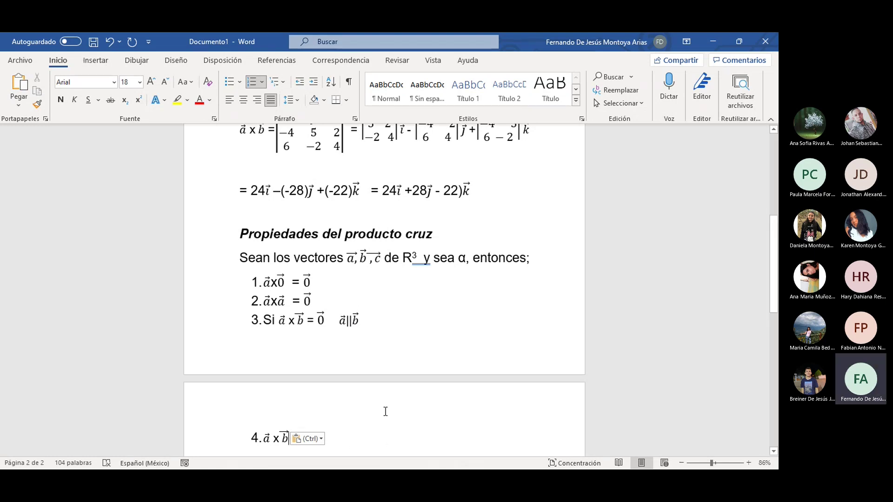
pyautogui.click(314, 443)
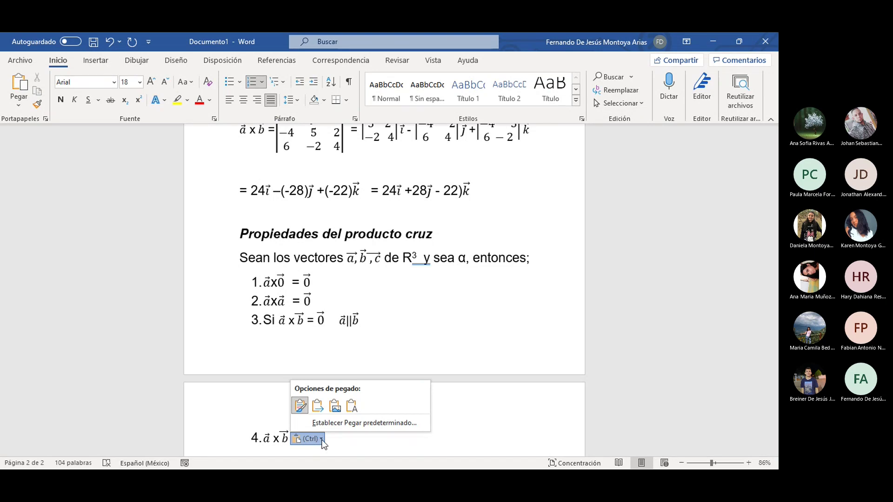
pyautogui.click(337, 438)
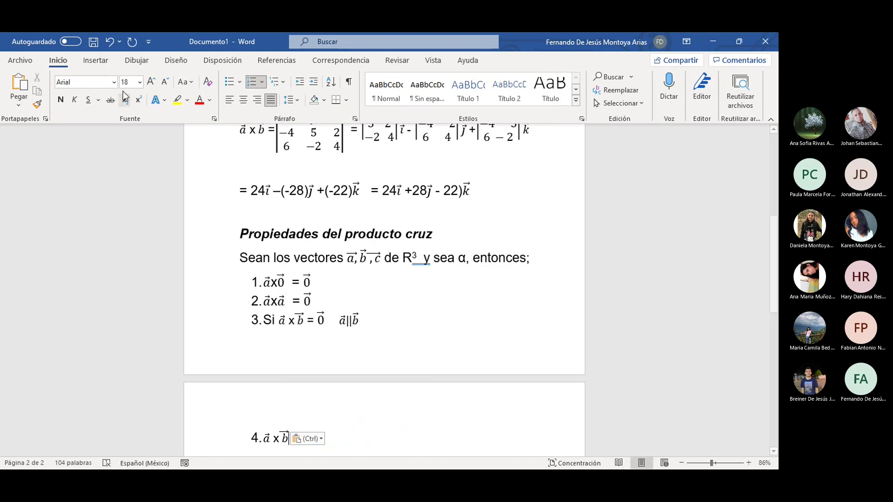
# - Append the ≠ symbol and a second copy of a⃗ x b⃗ to property 4
pyautogui.click(96, 60)
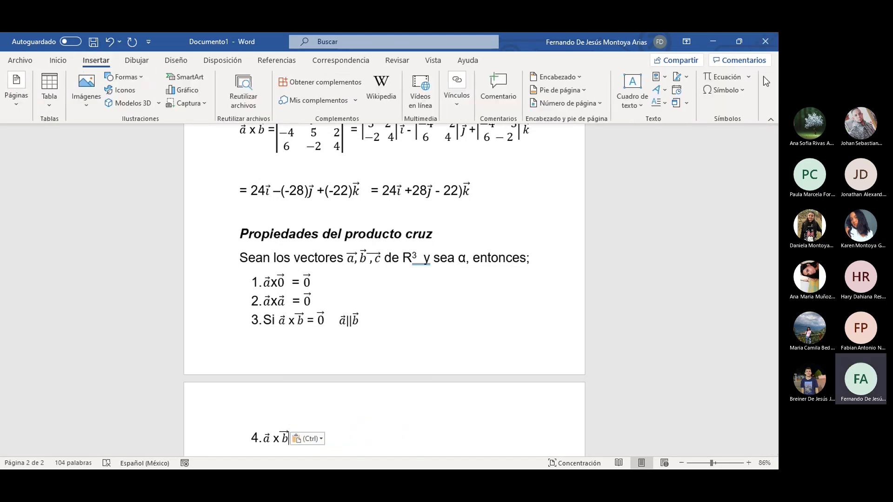
pyautogui.click(724, 89)
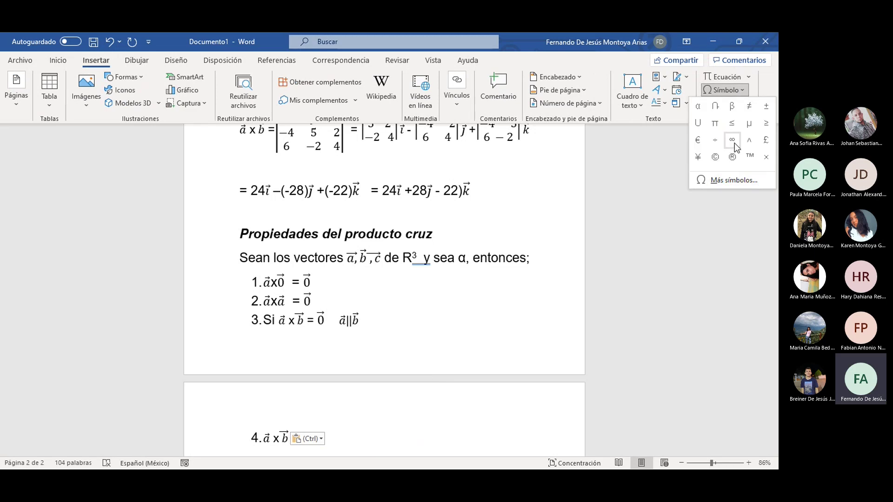
pyautogui.click(749, 106)
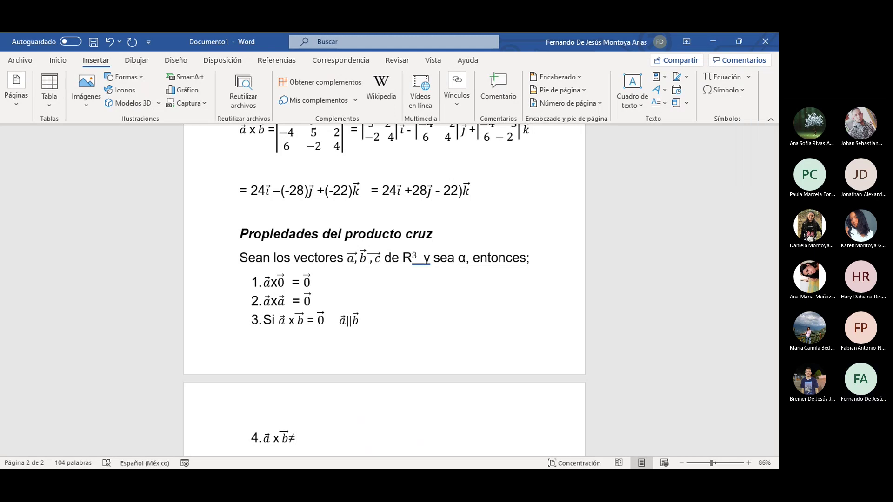
pyautogui.hotkey('ctrl', 'v')
pyautogui.scroll(-1, 430, 352)
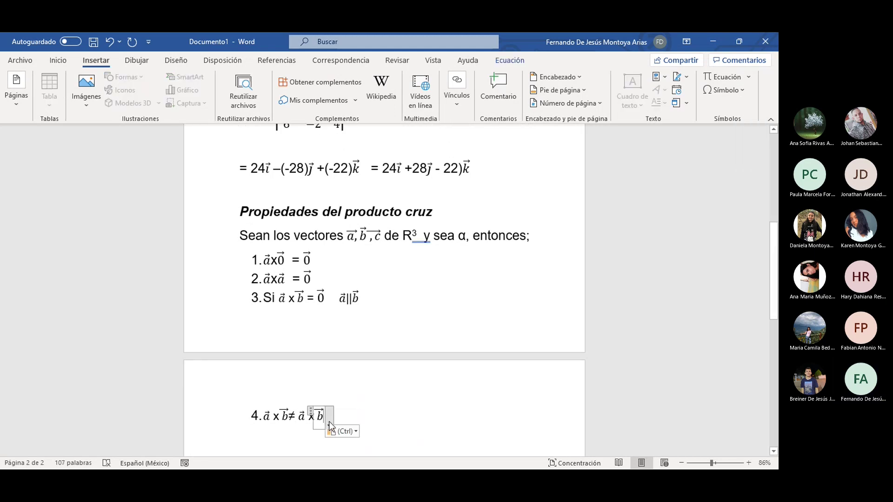
# - Change the first vector after the ≠ sign in property 4 to b⃗
pyautogui.click(304, 418)
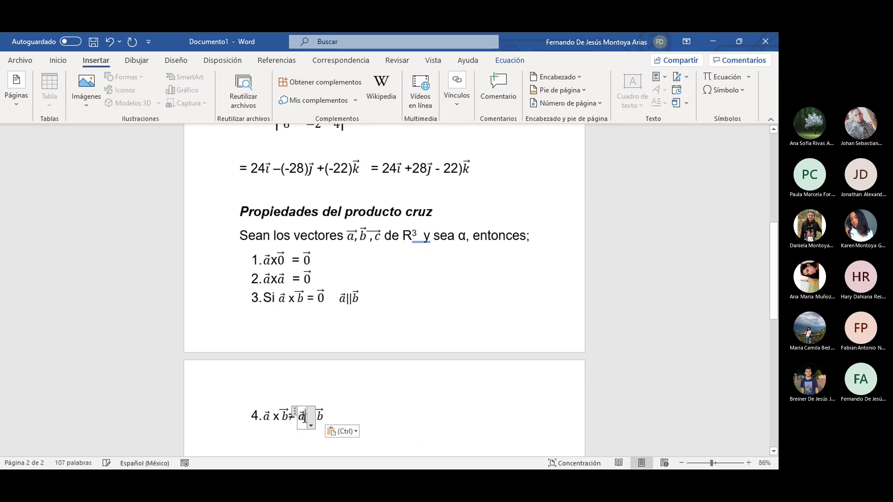
pyautogui.press('BackSpace')
pyautogui.write('b')
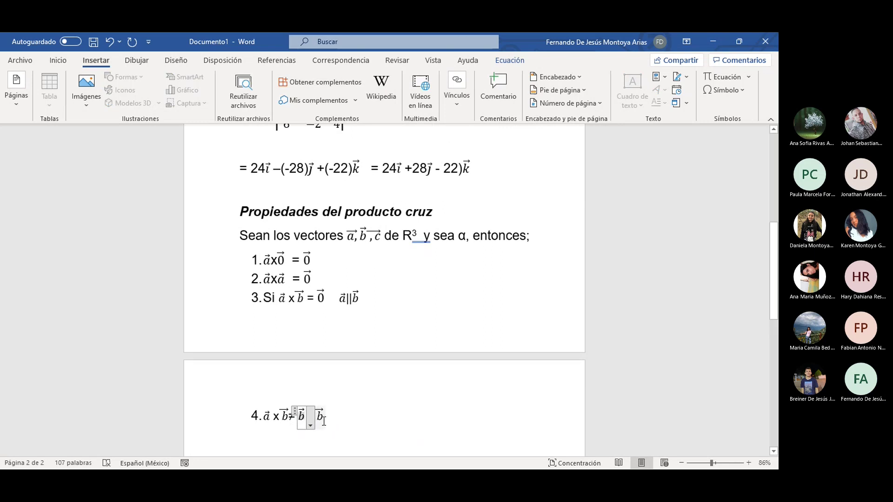
pyautogui.click(324, 421)
pyautogui.doubleClick(324, 420)
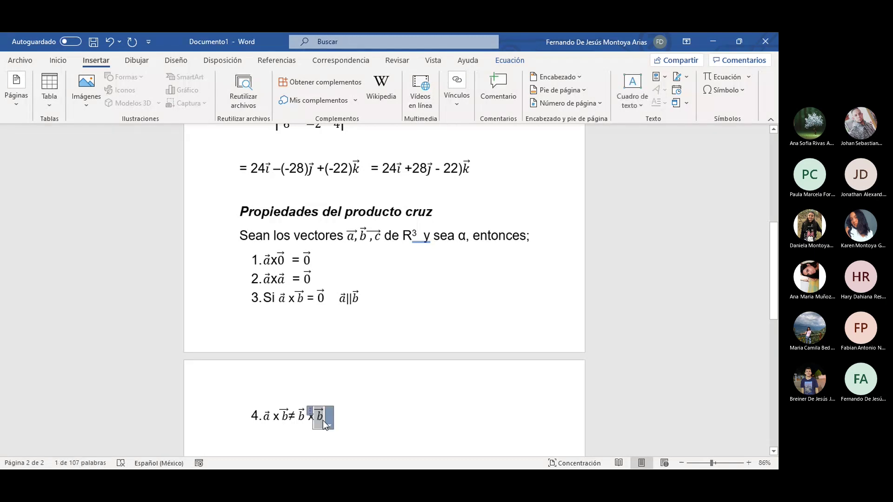
pyautogui.click(343, 417)
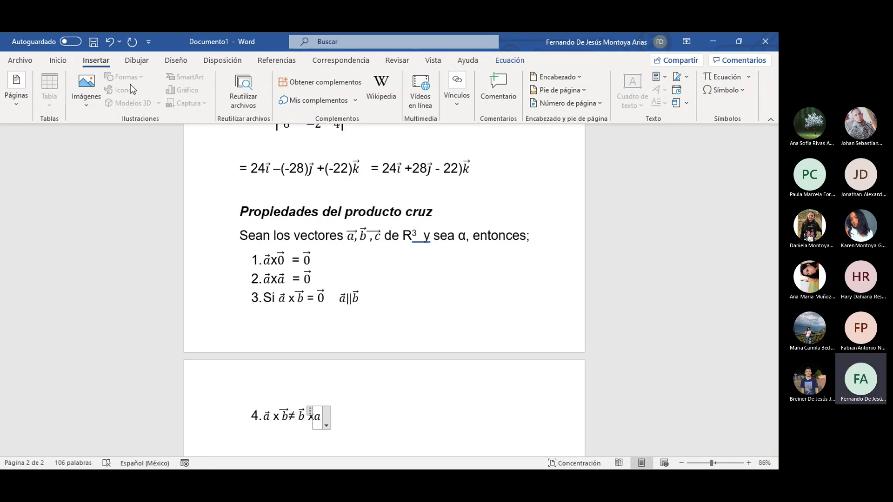
pyautogui.click(110, 42)
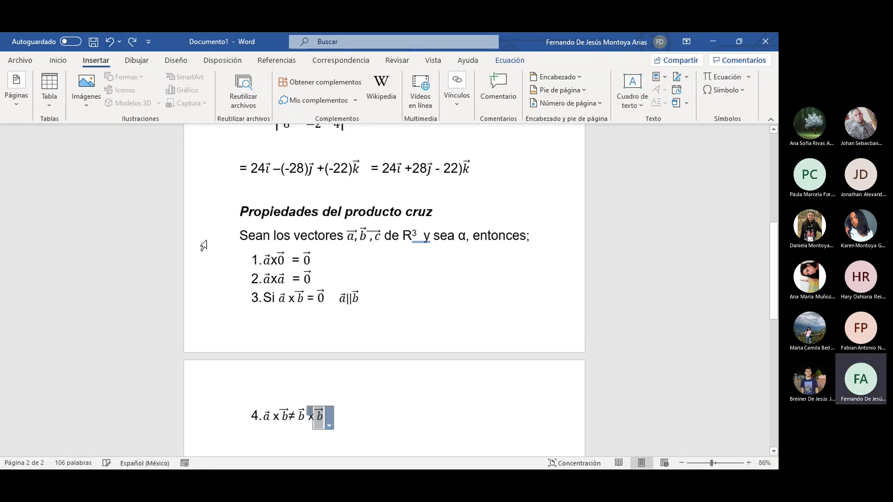
# - Replace the last vector in property 4 with a
pyautogui.click(322, 419)
pyautogui.doubleClick(324, 415)
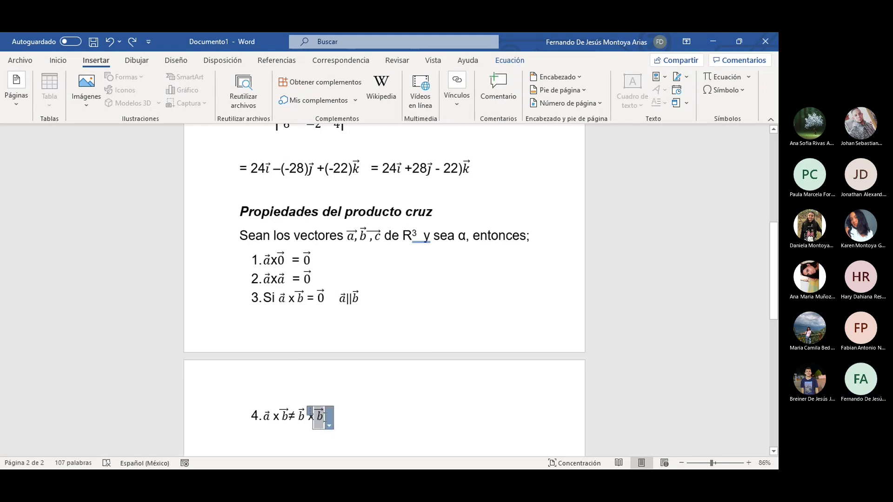
pyautogui.write('a')
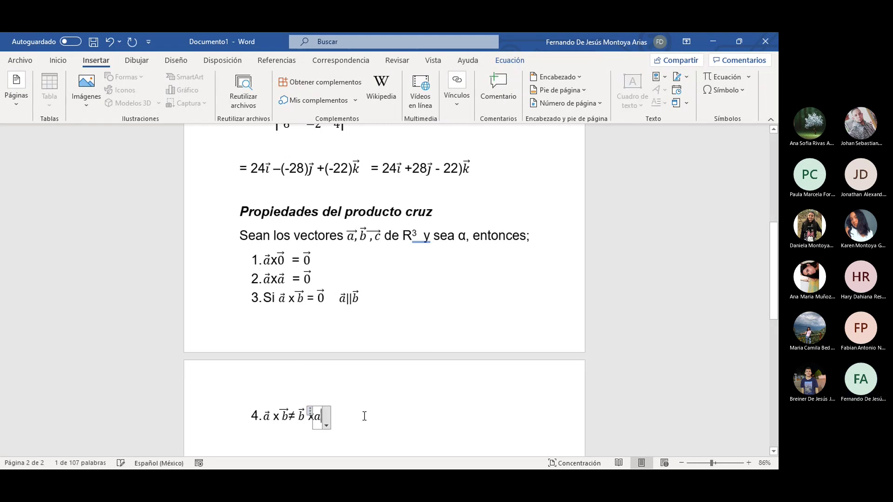
pyautogui.click(369, 414)
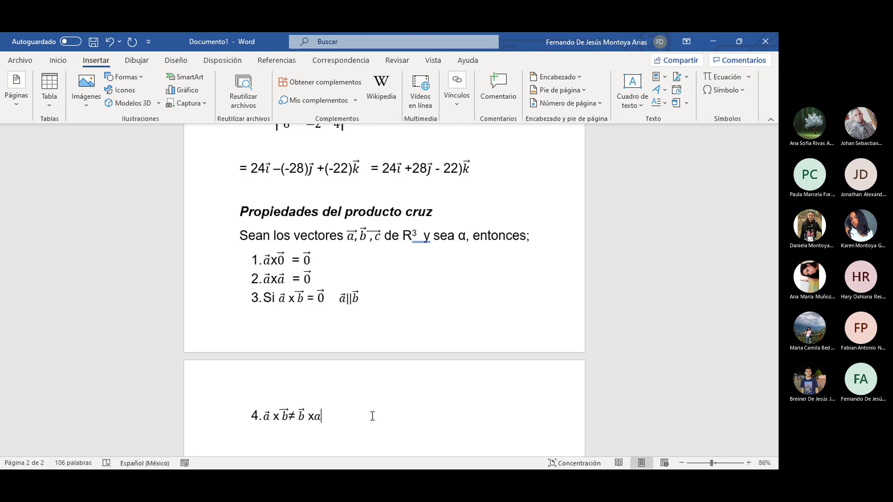
# - Add numbered property 5 with a copy of a⃗ x b⃗, and insert an opening parenthesis before b⃗
pyautogui.press('Return')
pyautogui.hotkey('ctrl', 'v')
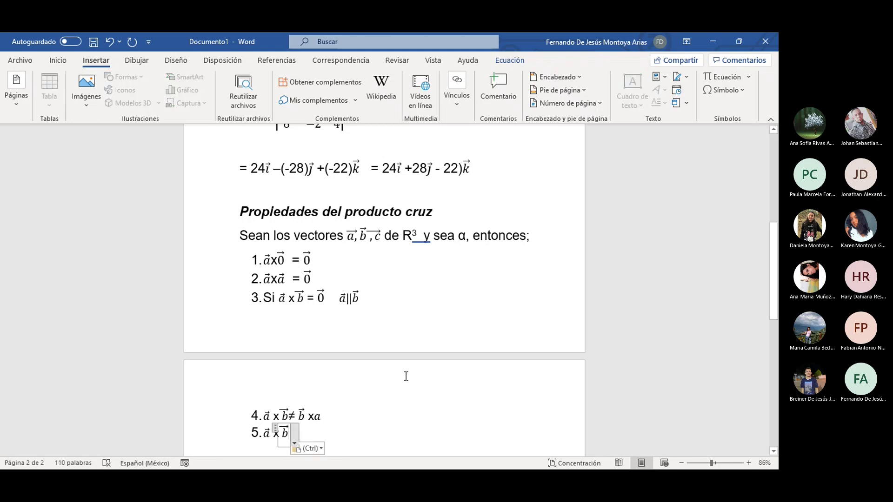
pyautogui.click(374, 416)
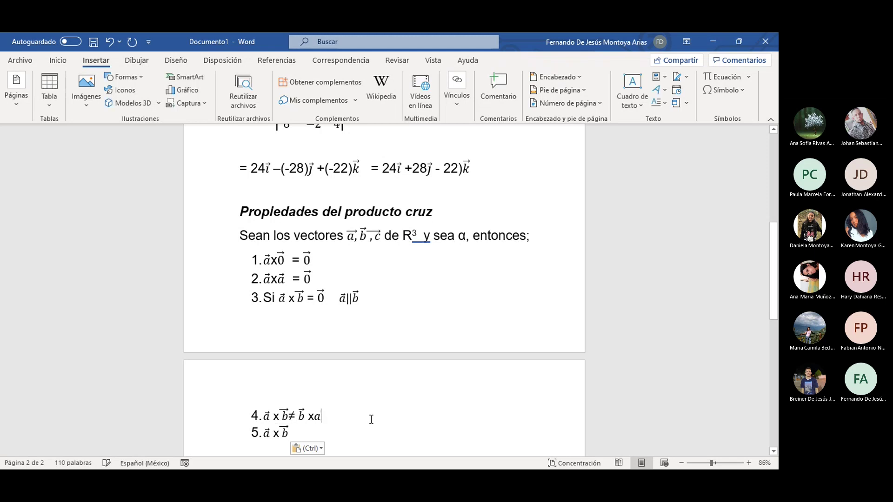
pyautogui.click(279, 435)
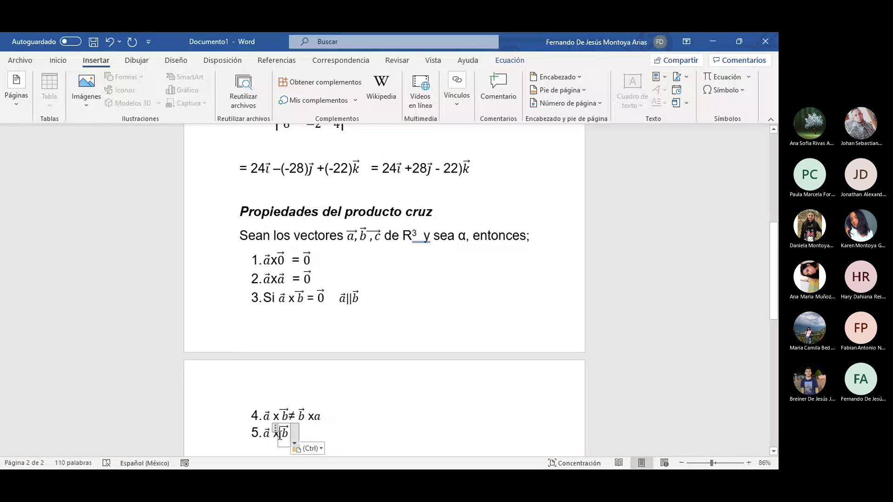
pyautogui.write('(')
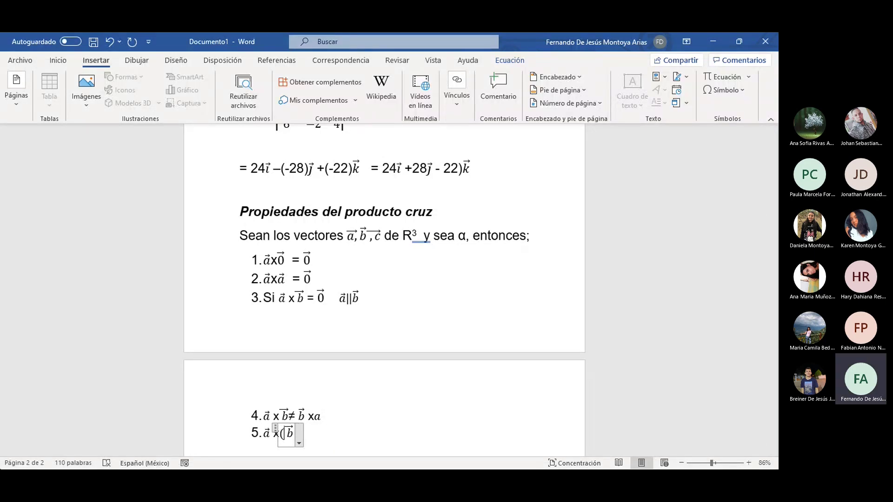
# - Insert the ± symbol as text right after b⃗ in property 5
pyautogui.click(299, 443)
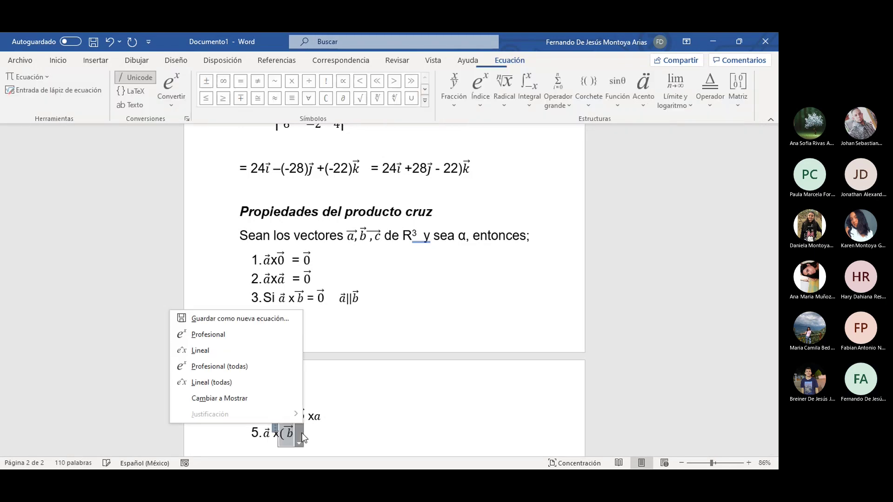
pyautogui.click(302, 442)
pyautogui.click(311, 433)
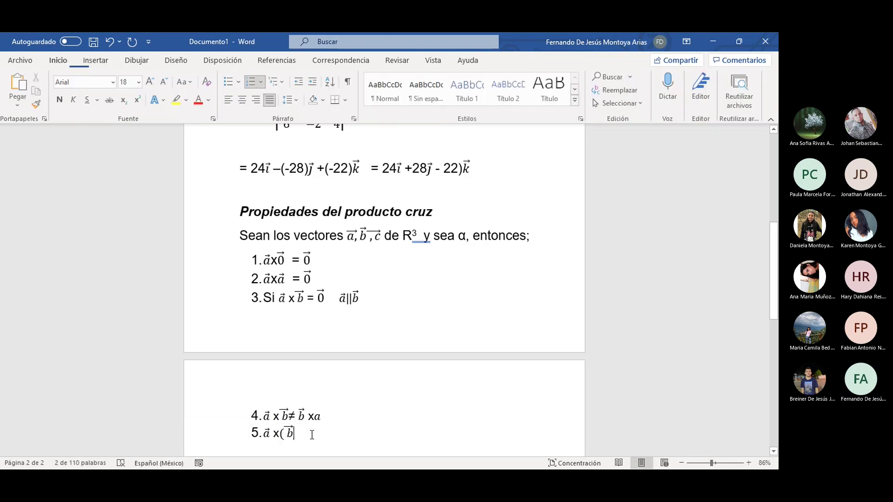
pyautogui.click(102, 62)
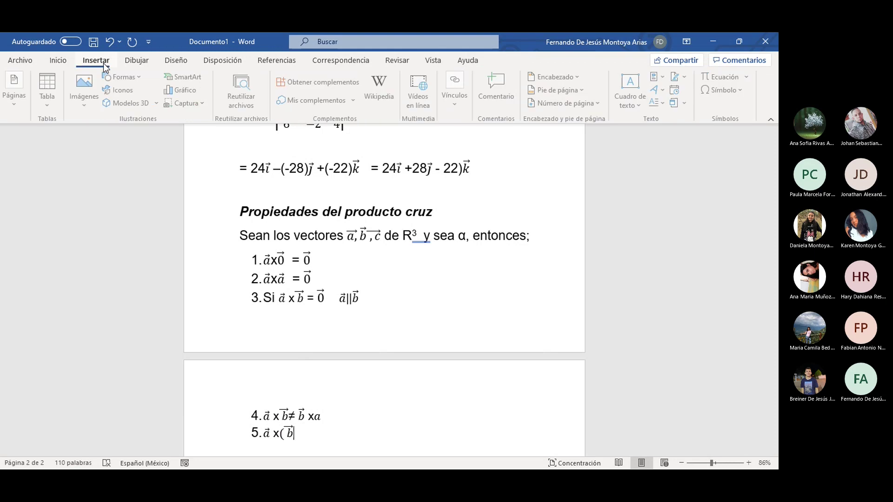
pyautogui.click(730, 91)
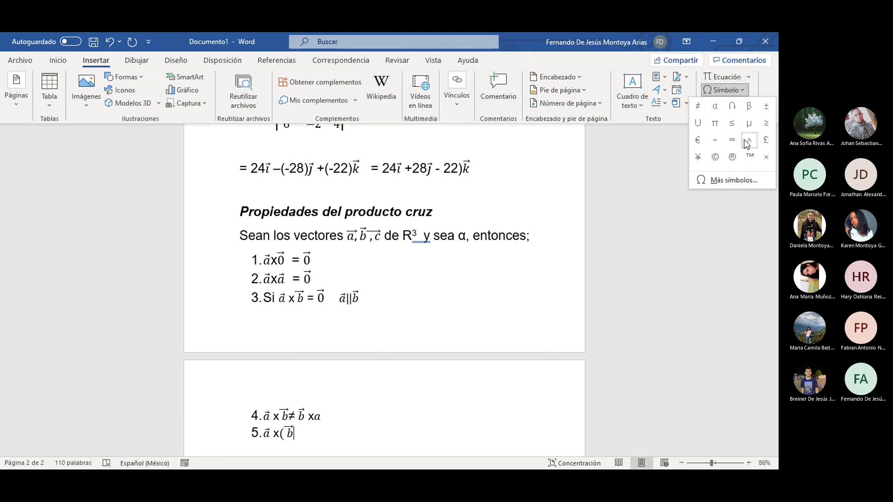
pyautogui.click(766, 107)
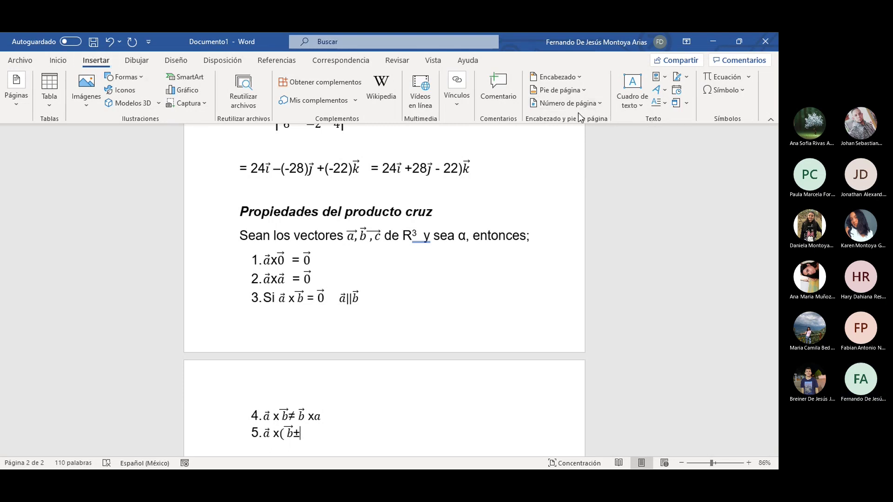
# - Insert an equation containing the letter c under a right-arrow accent after the ± sign in property 5
pyautogui.click(722, 76)
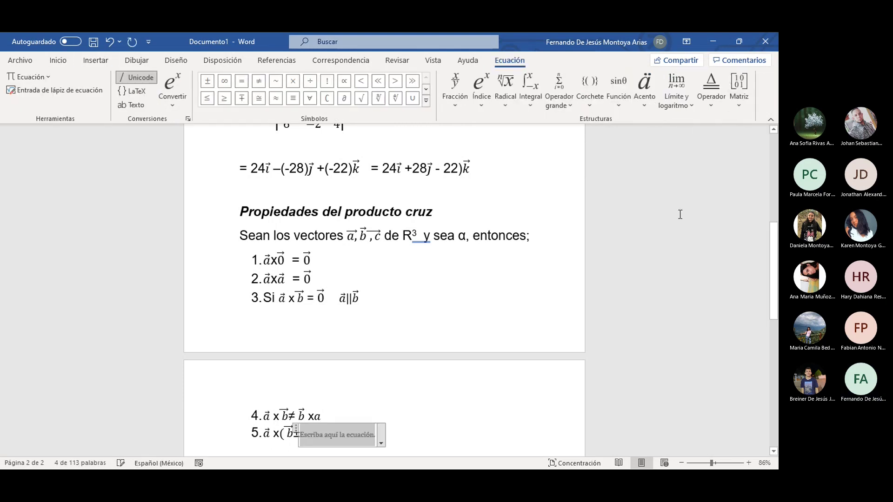
pyautogui.click(643, 105)
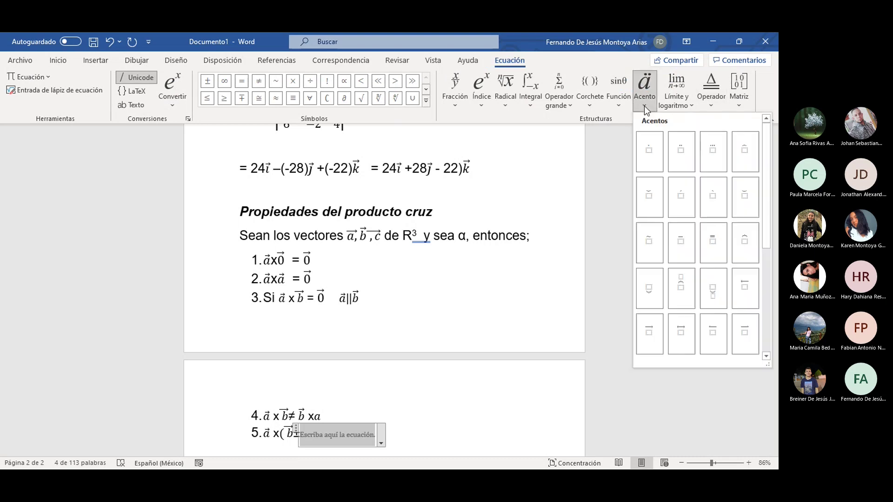
pyautogui.click(651, 333)
pyautogui.click(305, 434)
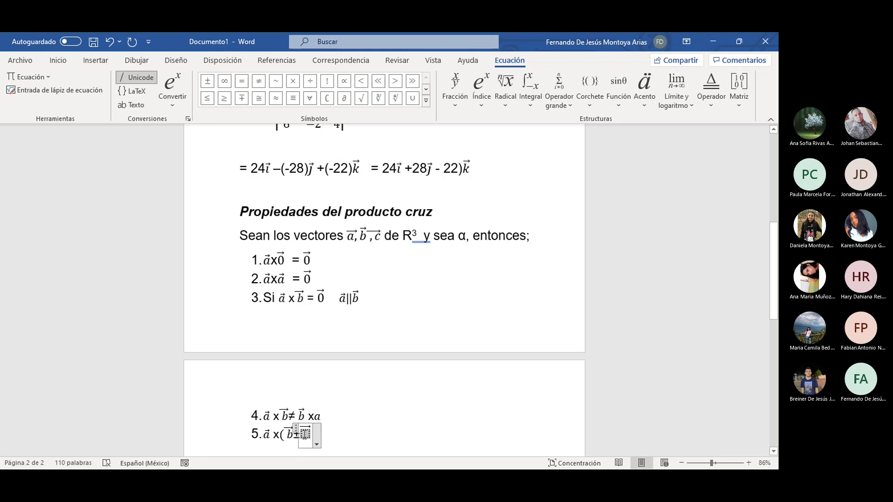
pyautogui.write('c')
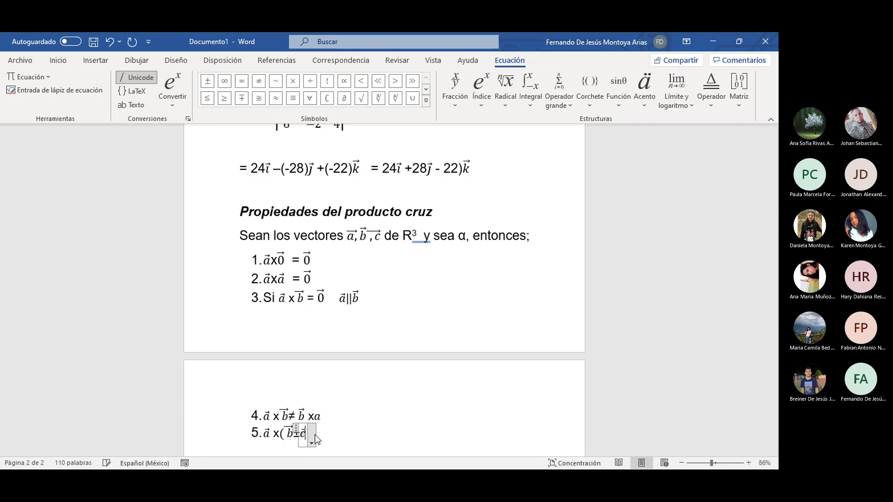